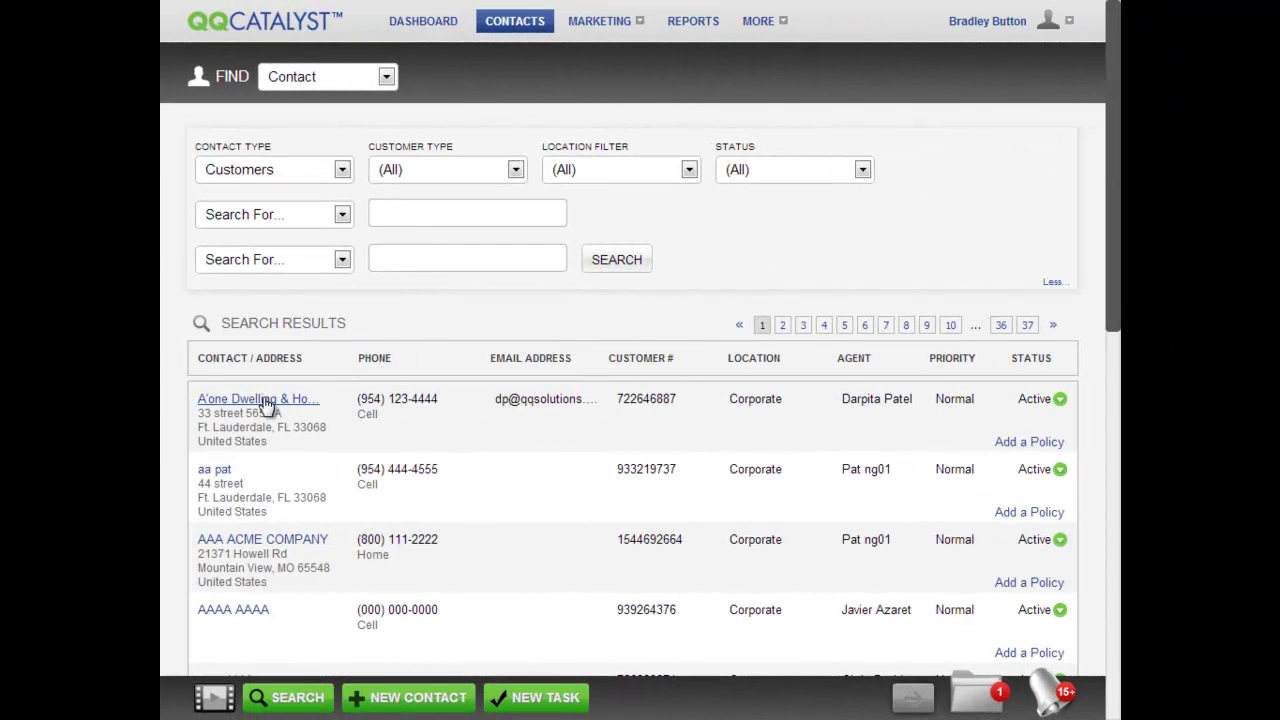
# Open the customer's Personal Auto policy effective 07/01/2014 from their policy list
pyautogui.click(266, 404)
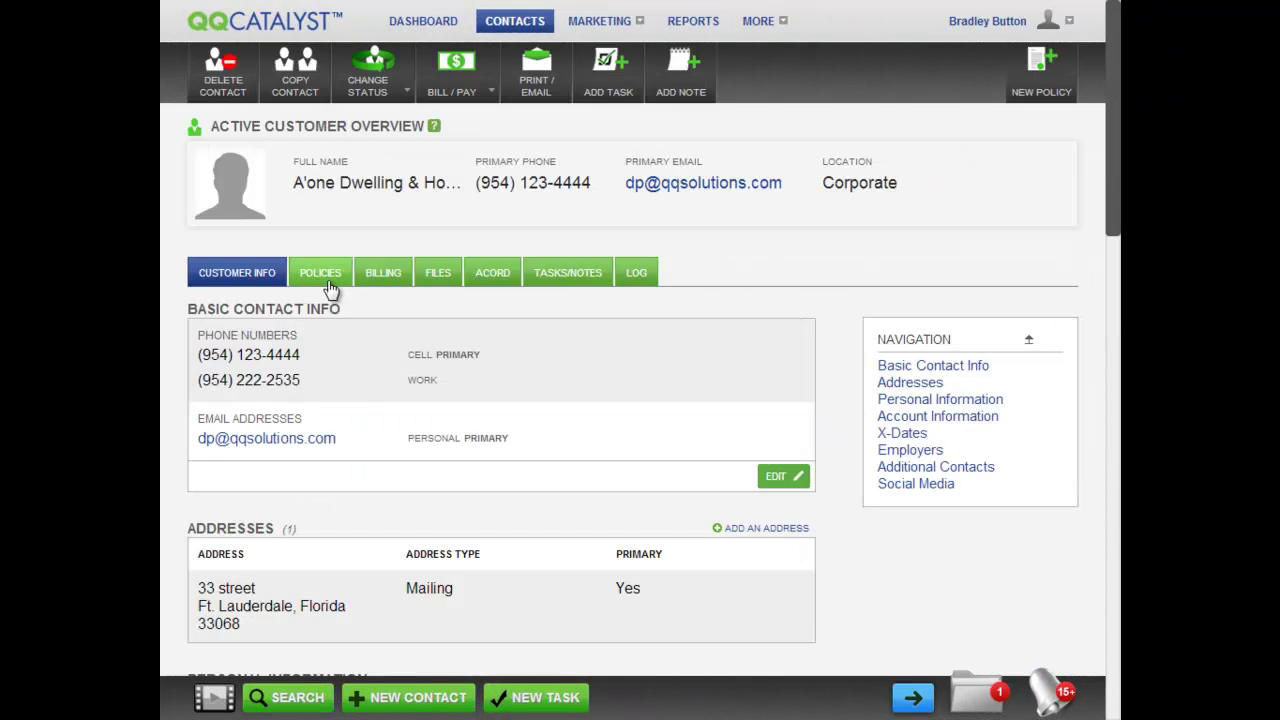
pyautogui.click(322, 276)
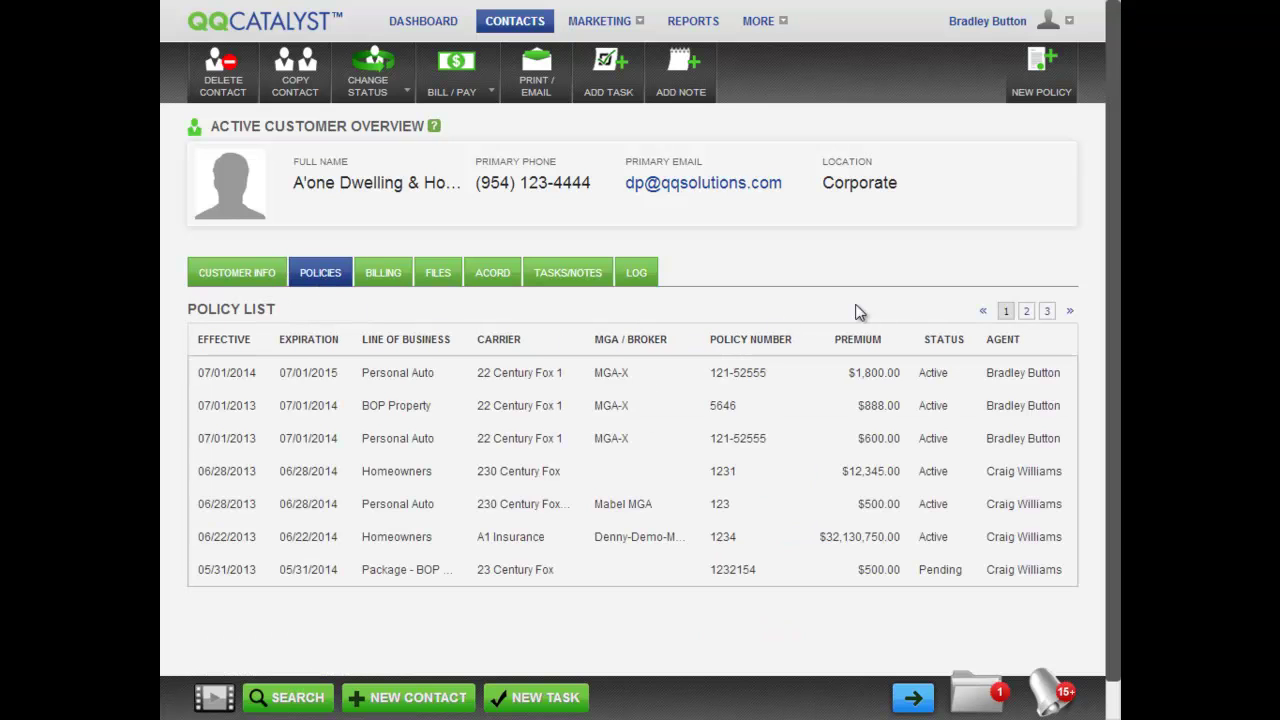
pyautogui.click(585, 376)
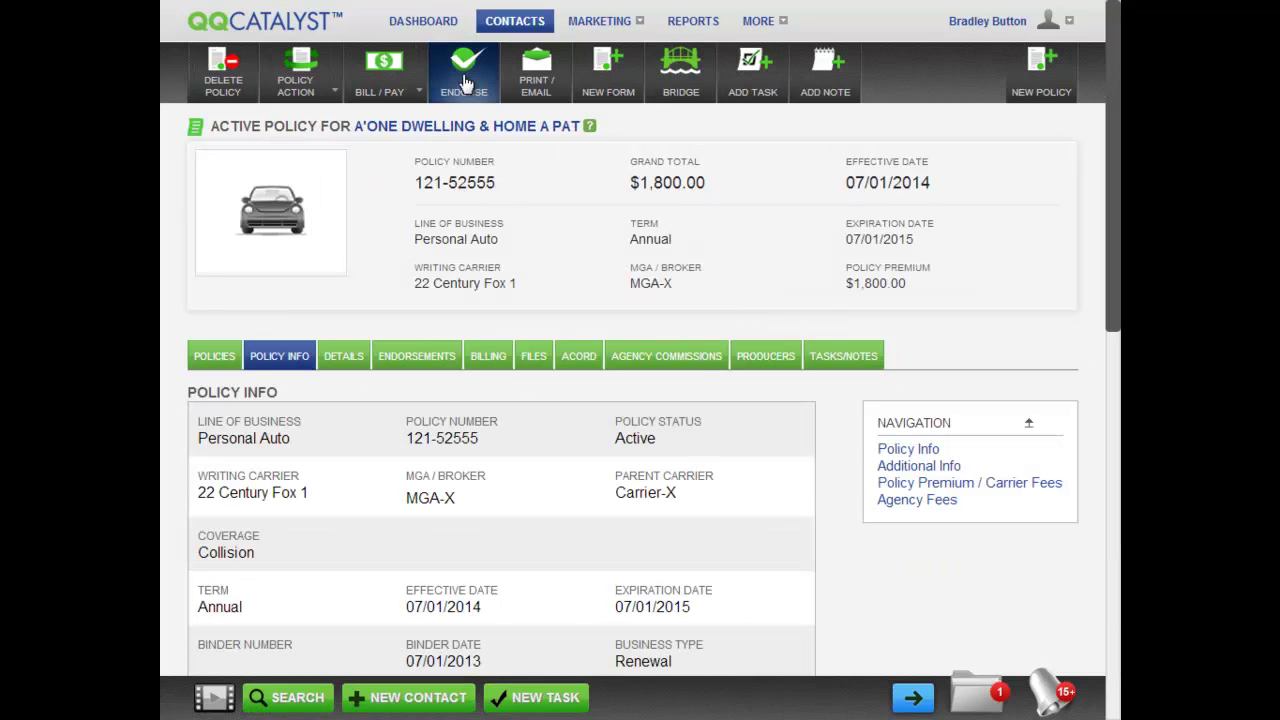
# Start a new endorsement on the policy with endorsement number 1556859
pyautogui.click(465, 80)
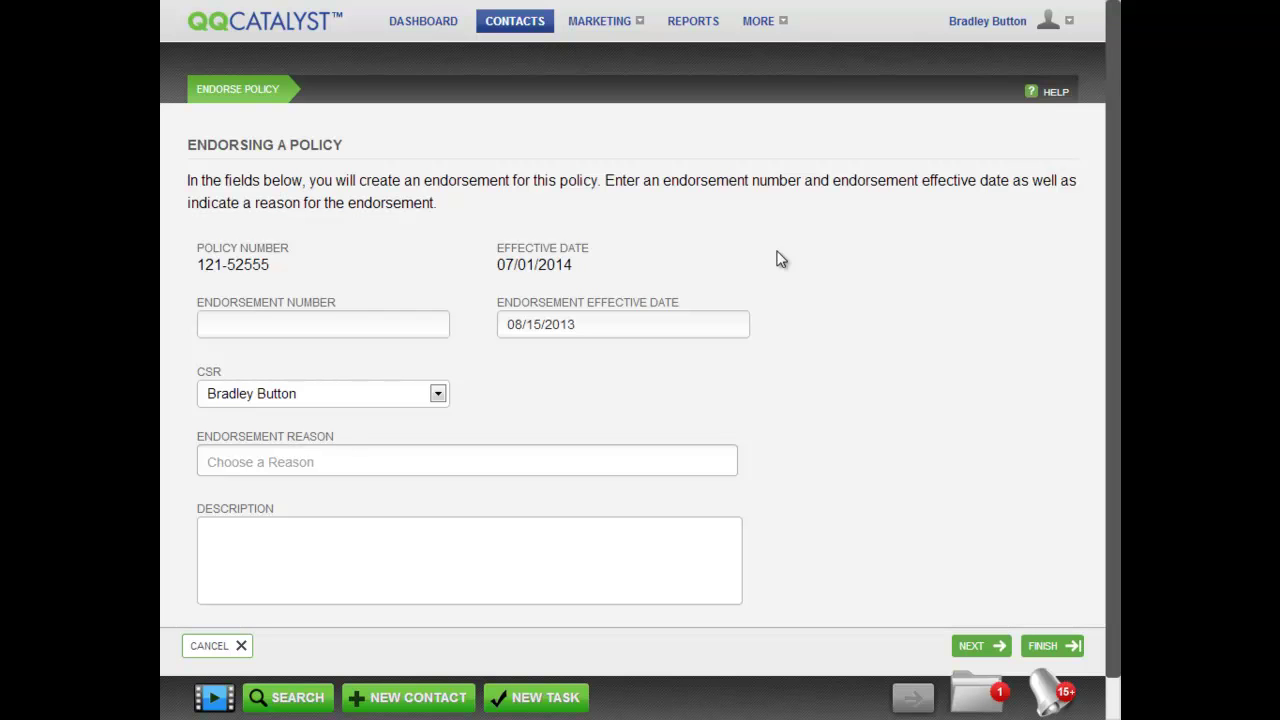
pyautogui.press('Tab')
pyautogui.write('1')
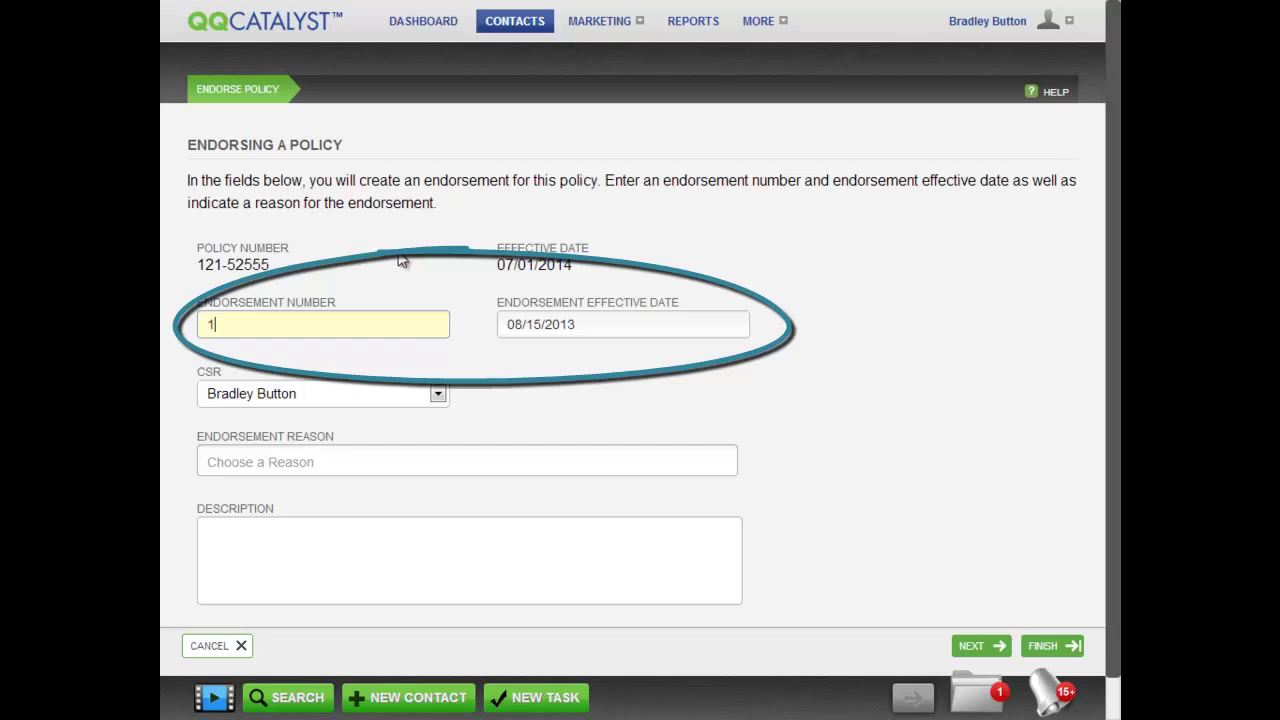
pyautogui.write('556859')
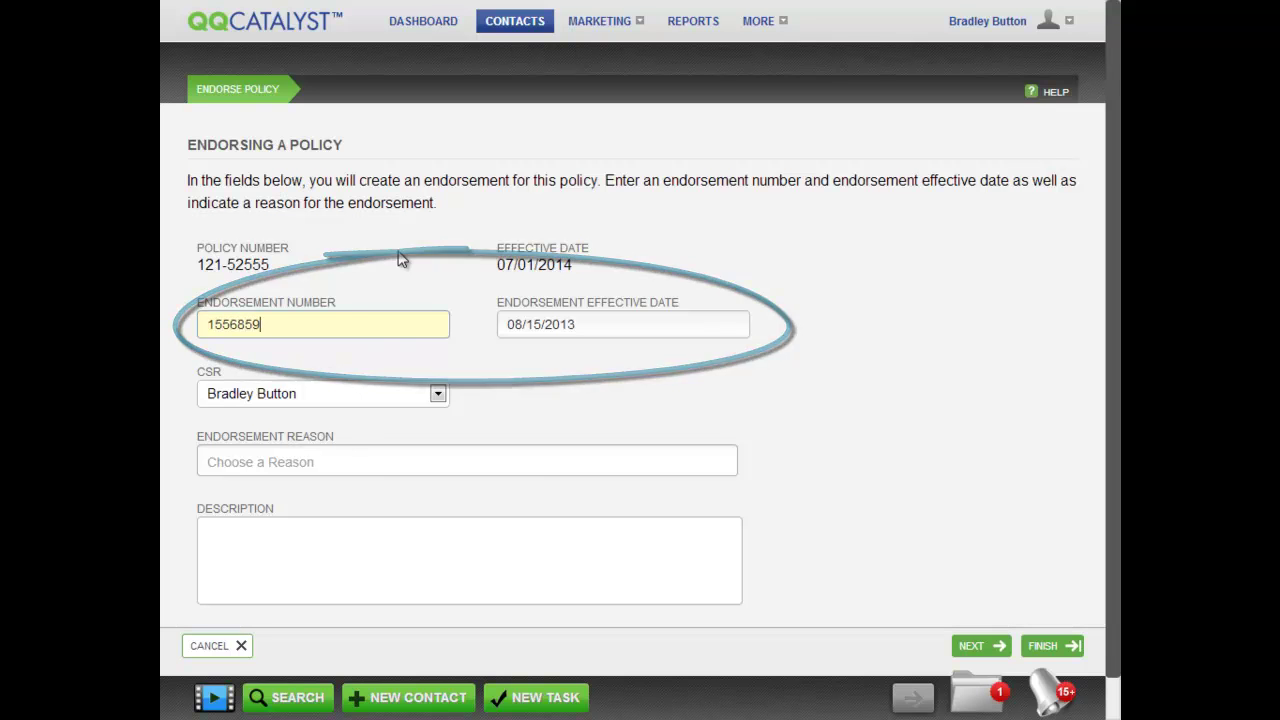
# Set the endorsement reason to Add a driver, keeping the current CSR
pyautogui.click(286, 462)
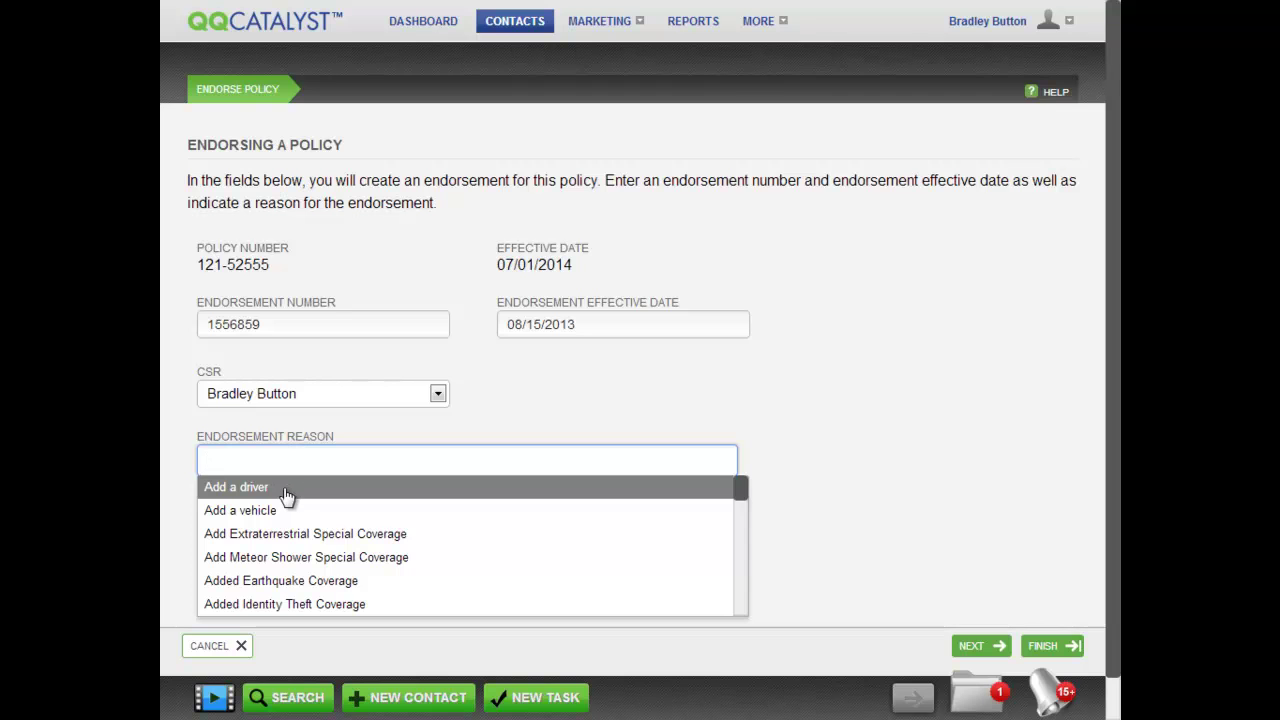
pyautogui.click(286, 489)
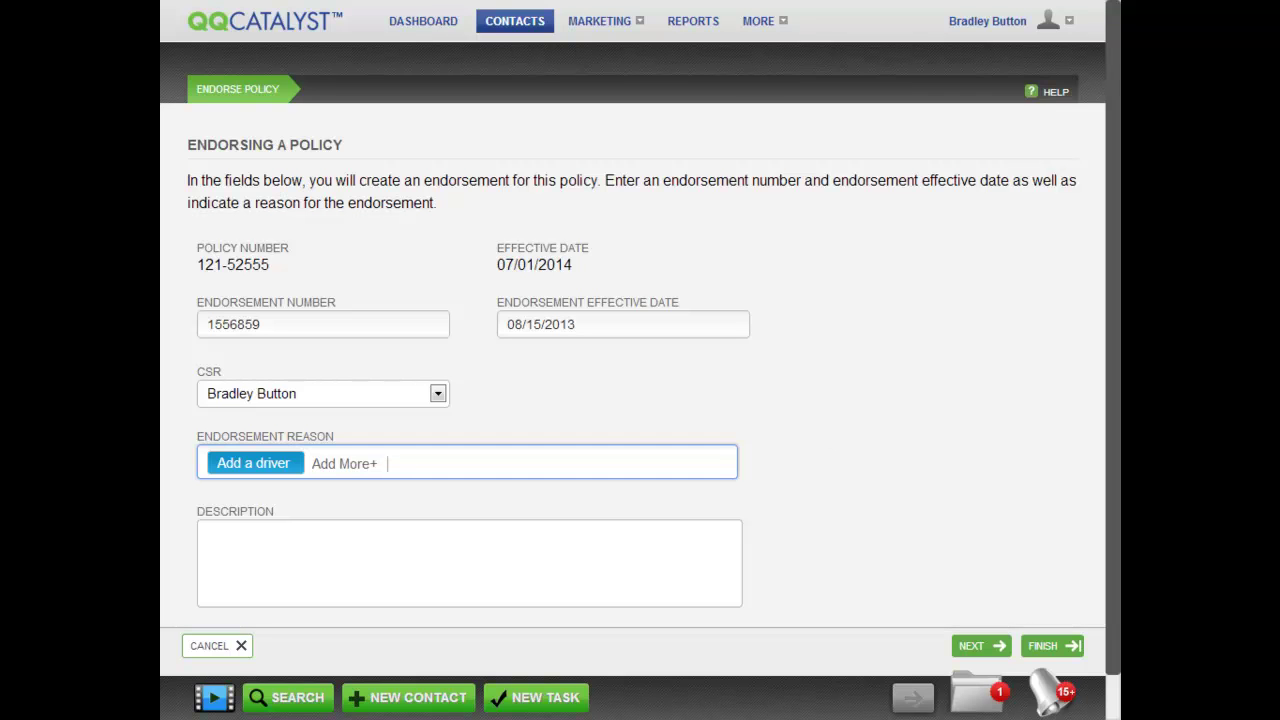
pyautogui.click(457, 395)
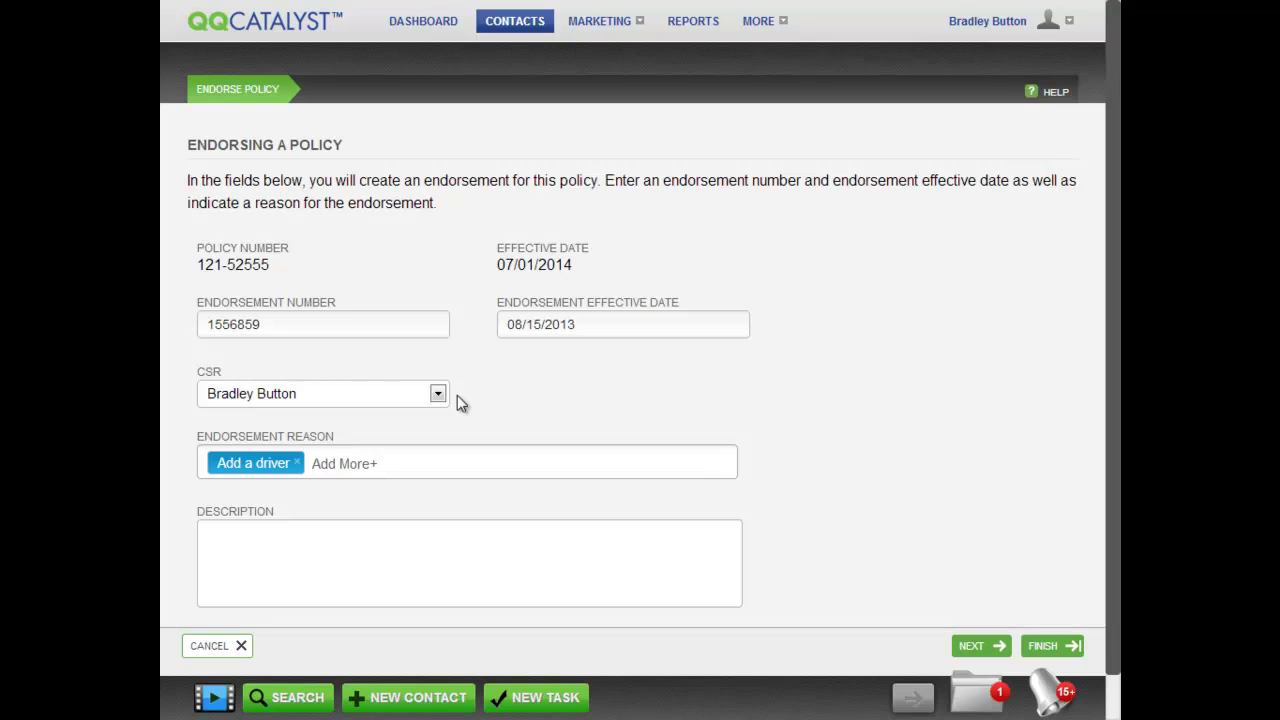
pyautogui.click(440, 394)
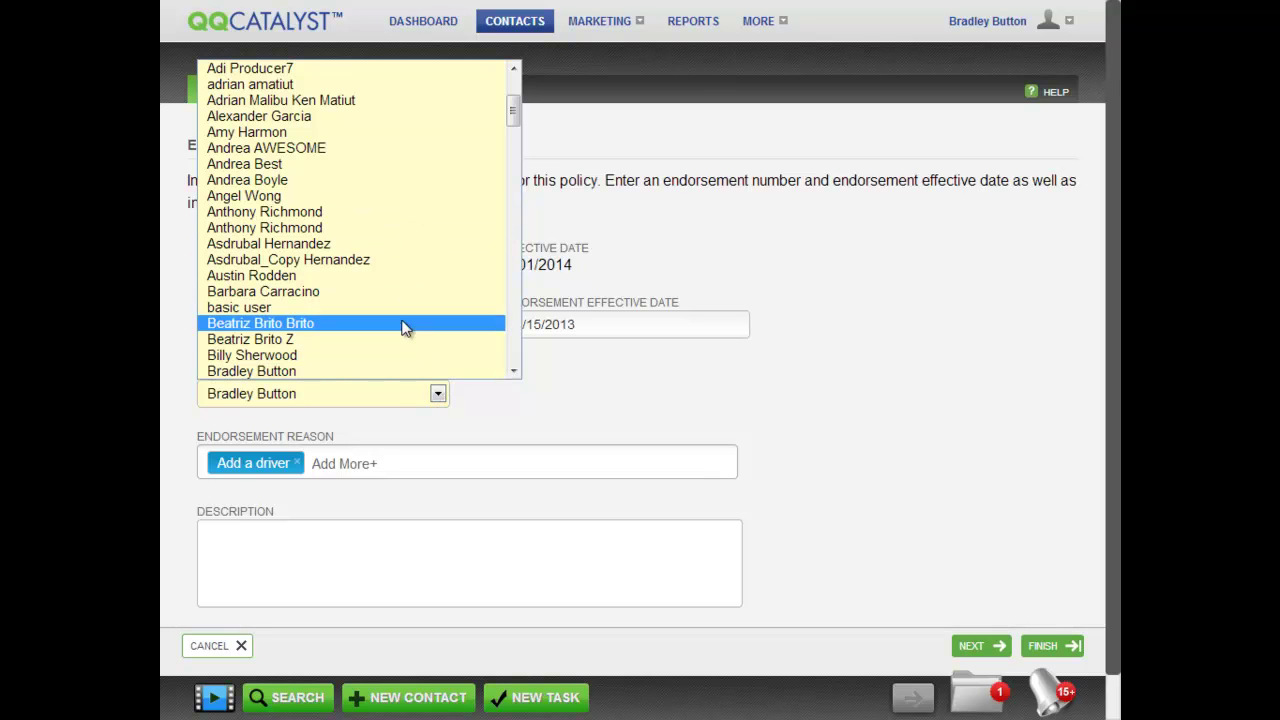
pyautogui.click(438, 395)
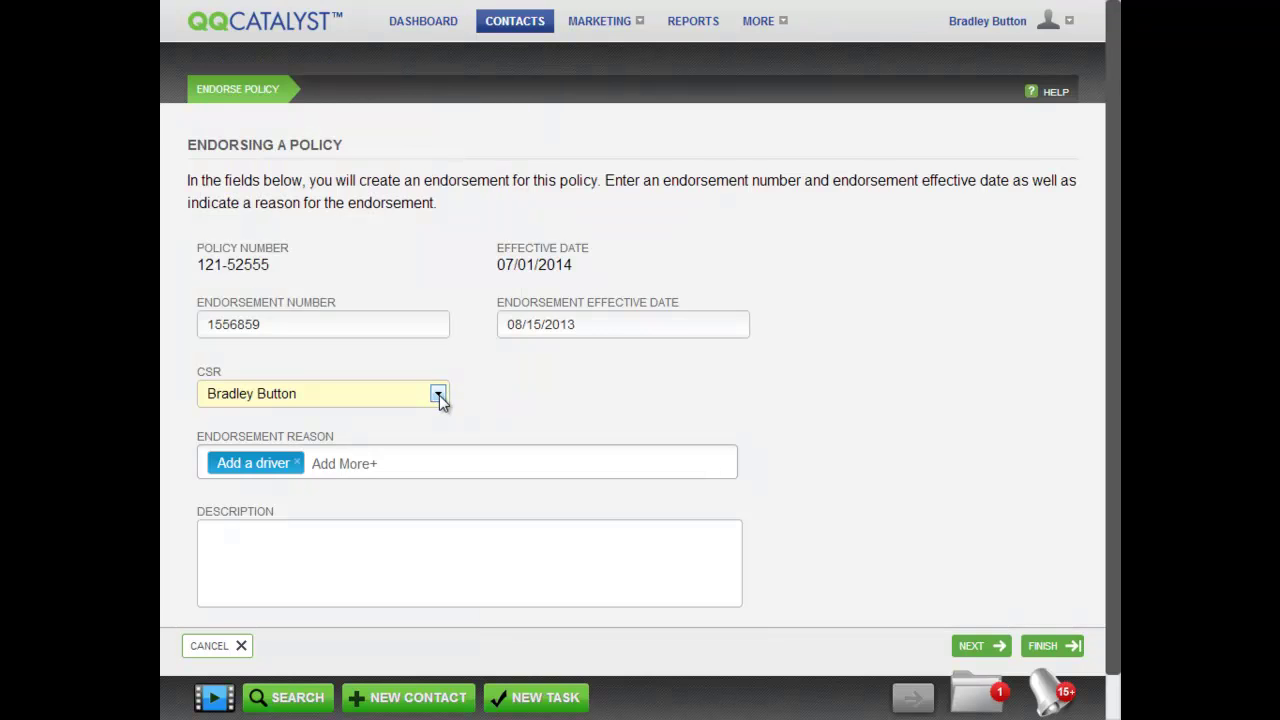
pyautogui.click(520, 410)
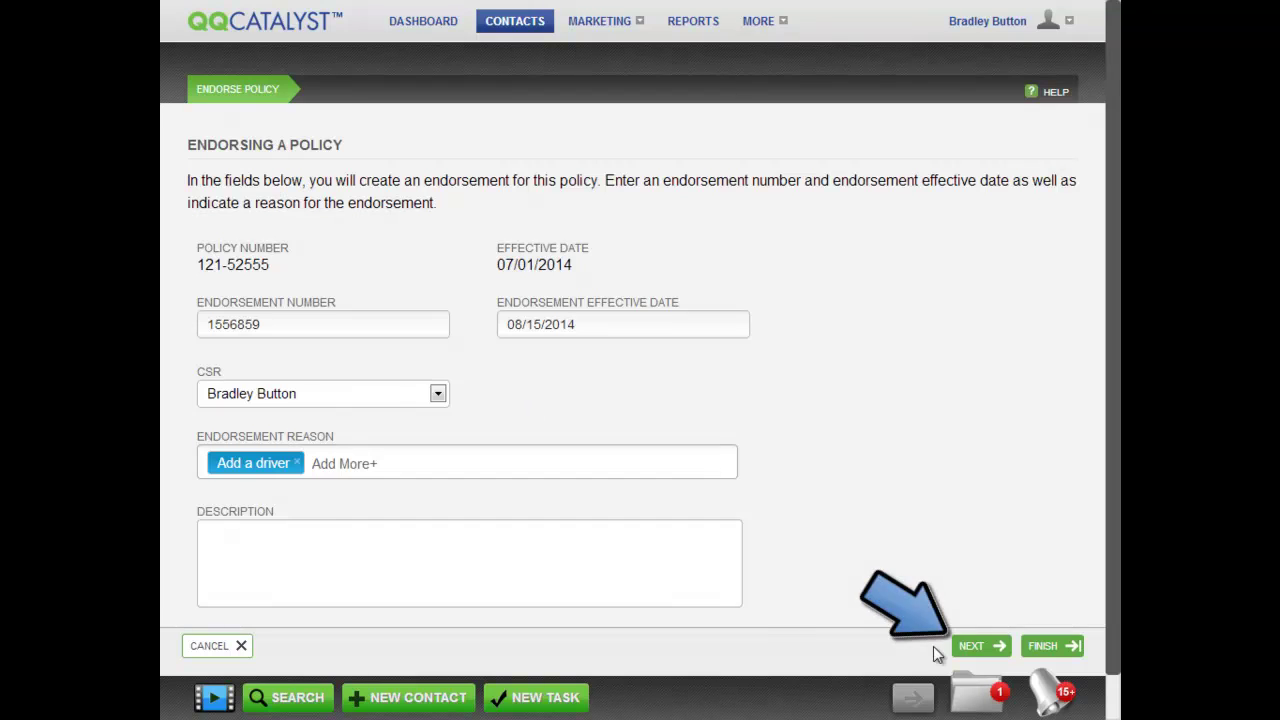
# Enter an endorsement premium amount of 100.00
pyautogui.click(975, 648)
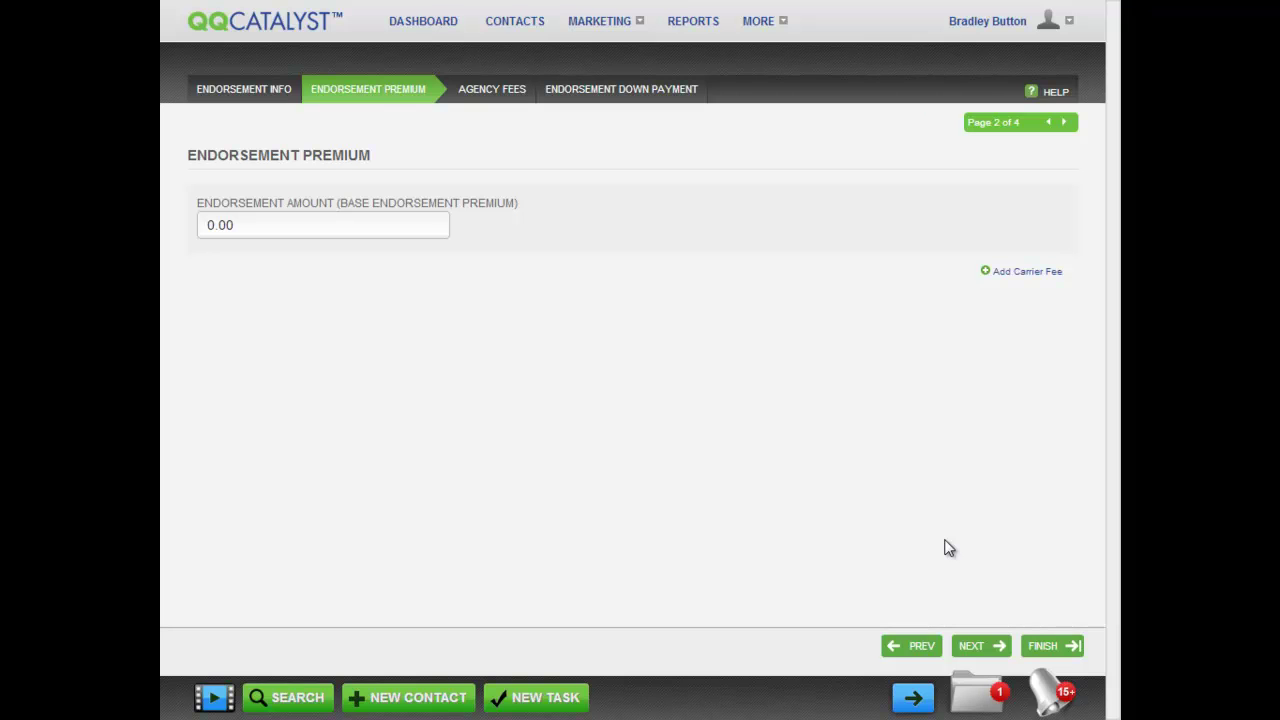
pyautogui.click(243, 228)
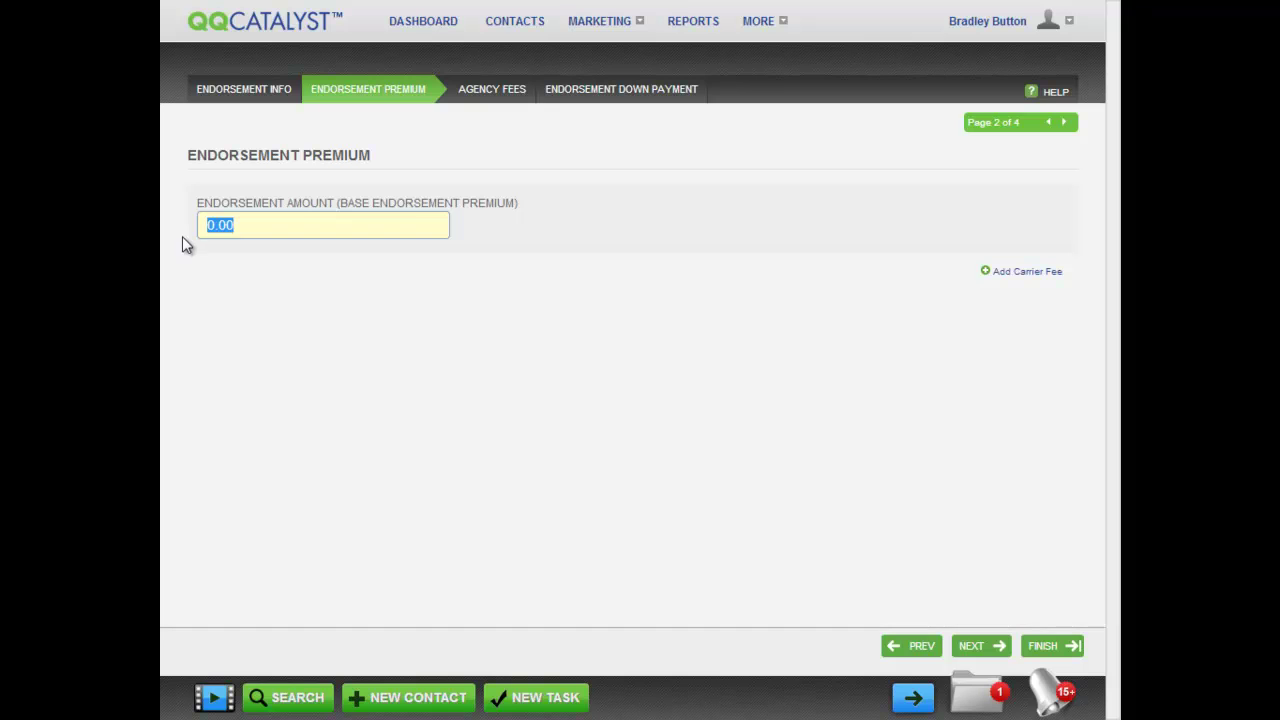
pyautogui.write('100.00')
pyautogui.click(233, 280)
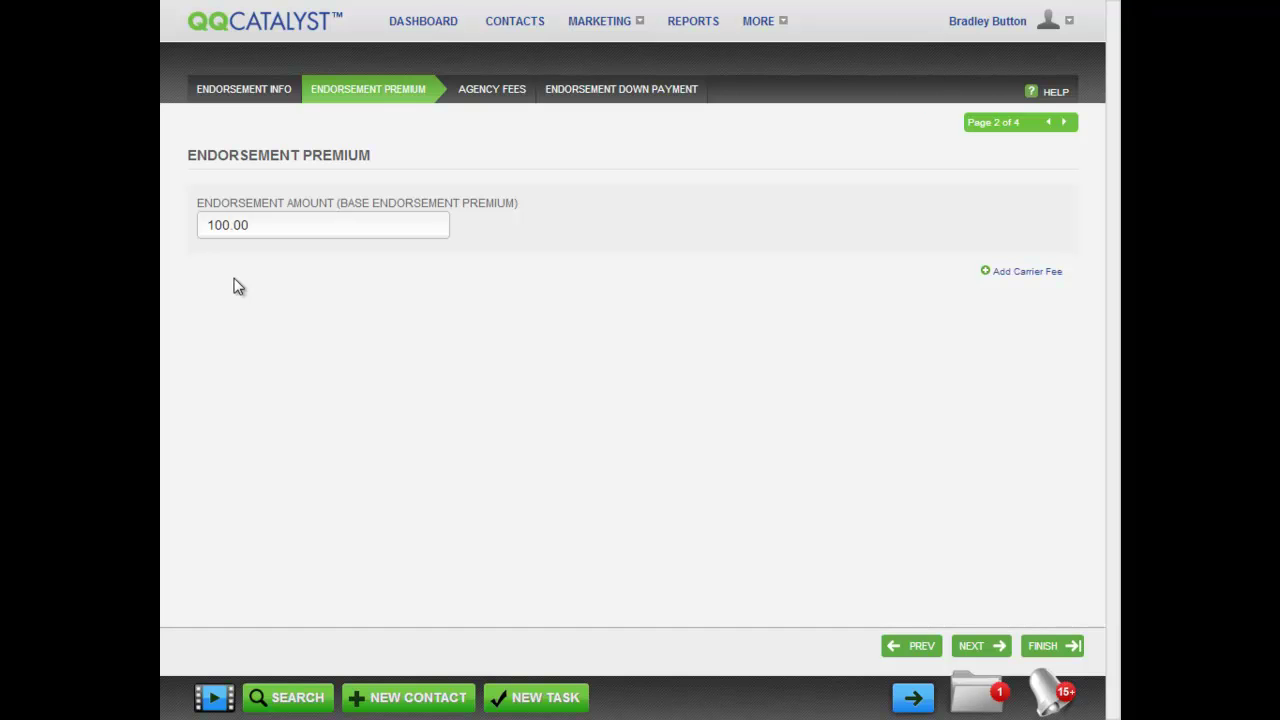
# Add a Broker Fee carrier fee to the endorsement
pyautogui.click(1020, 274)
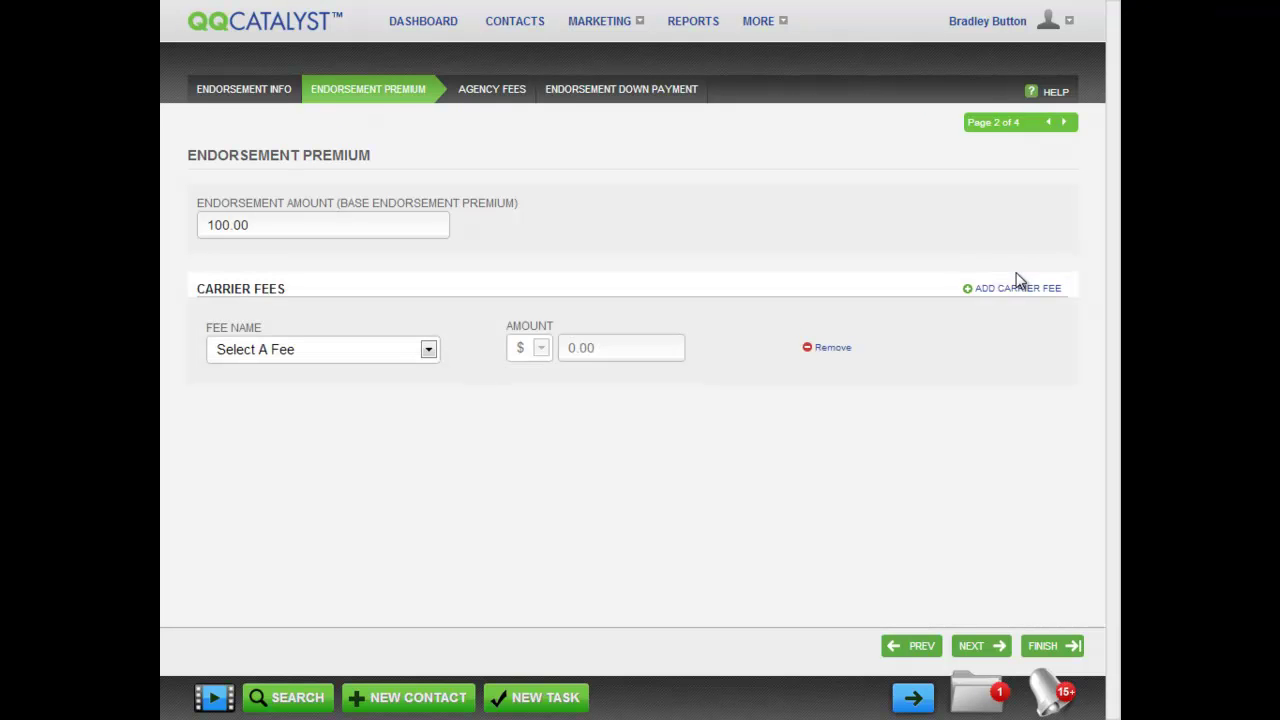
pyautogui.click(431, 355)
pyautogui.click(322, 183)
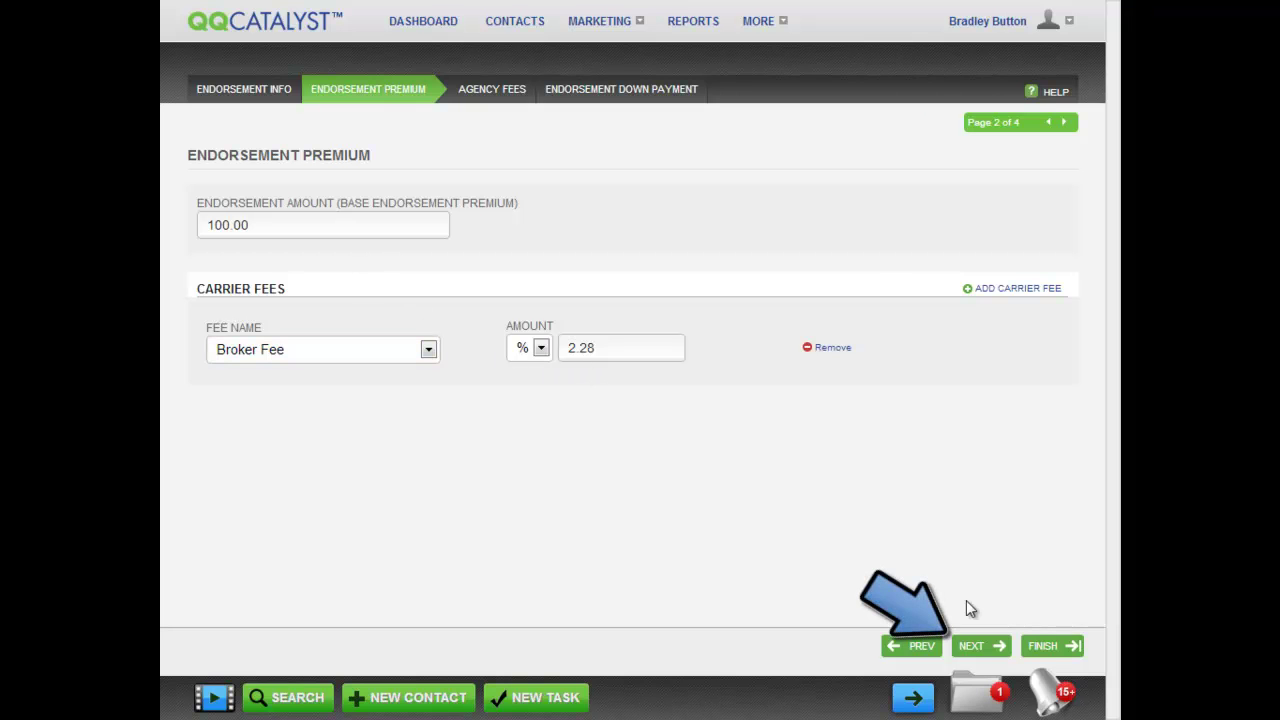
# Add ADI Agency Fee1 (1) as the first agency fee
pyautogui.click(980, 655)
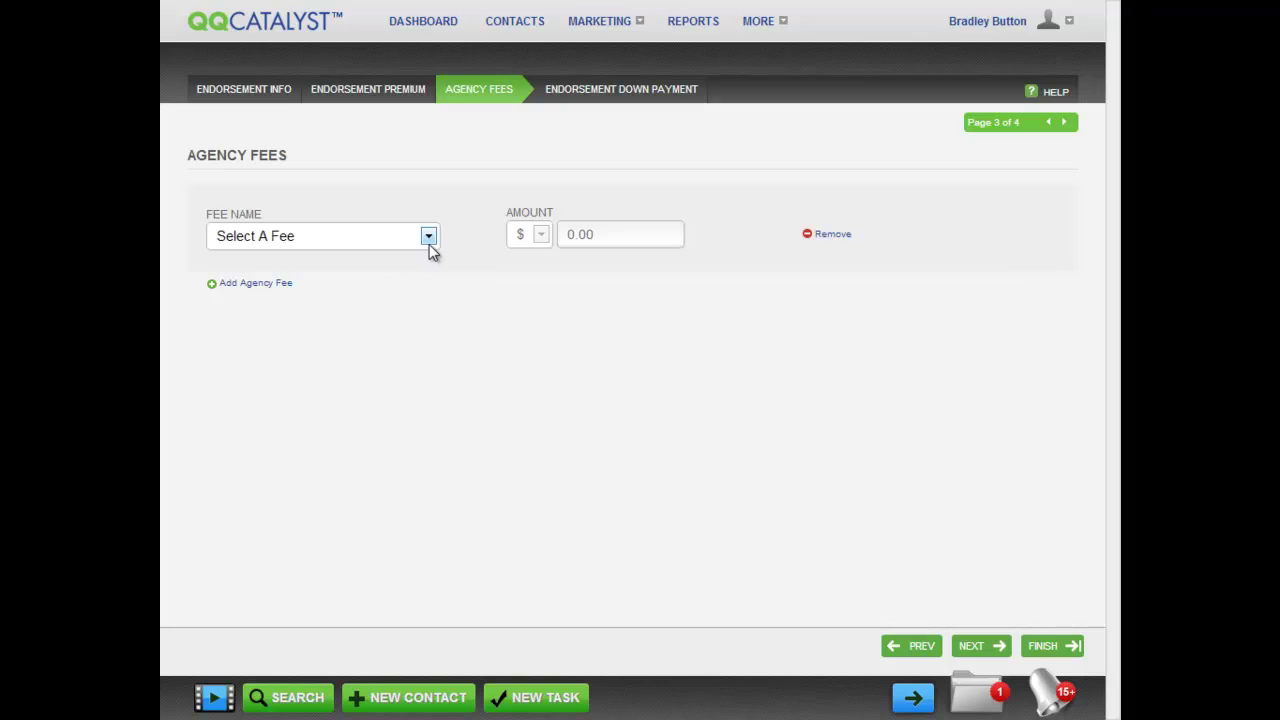
pyautogui.click(428, 243)
pyautogui.click(392, 341)
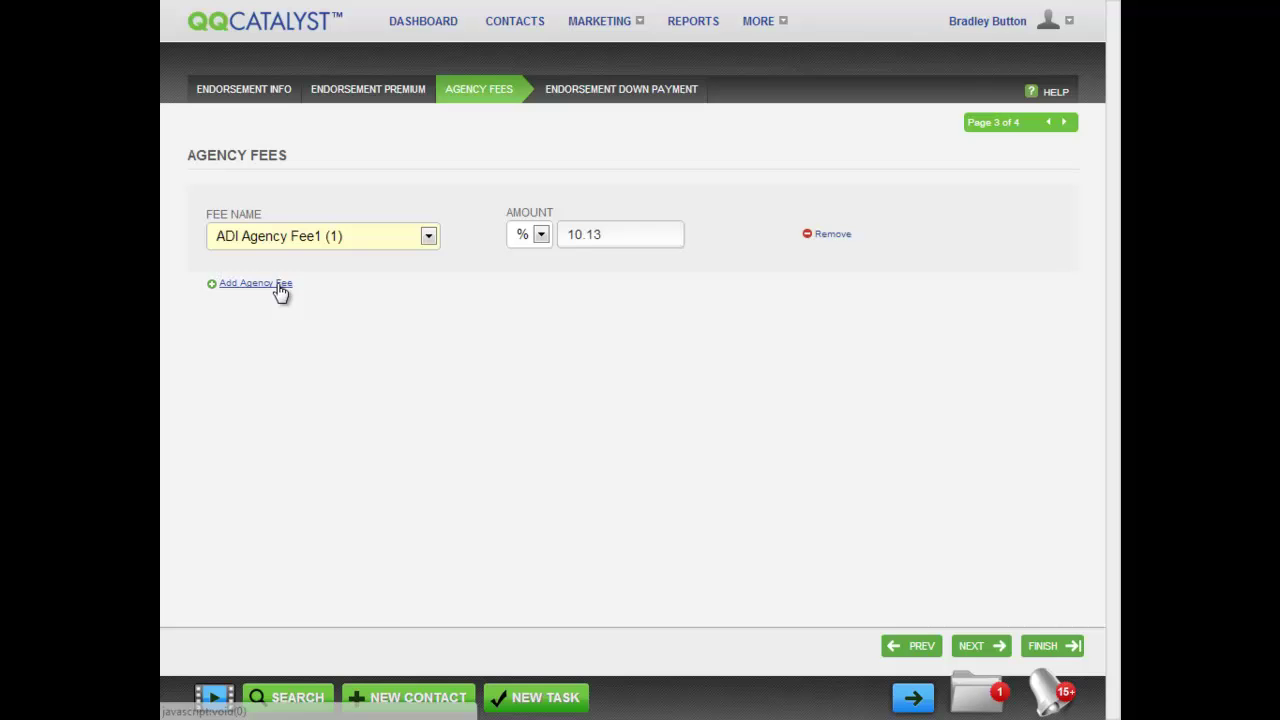
# Add ADI Agency Fee1 (2) as a percentage fee and continue to the down payment summary
pyautogui.click(277, 284)
pyautogui.click(429, 325)
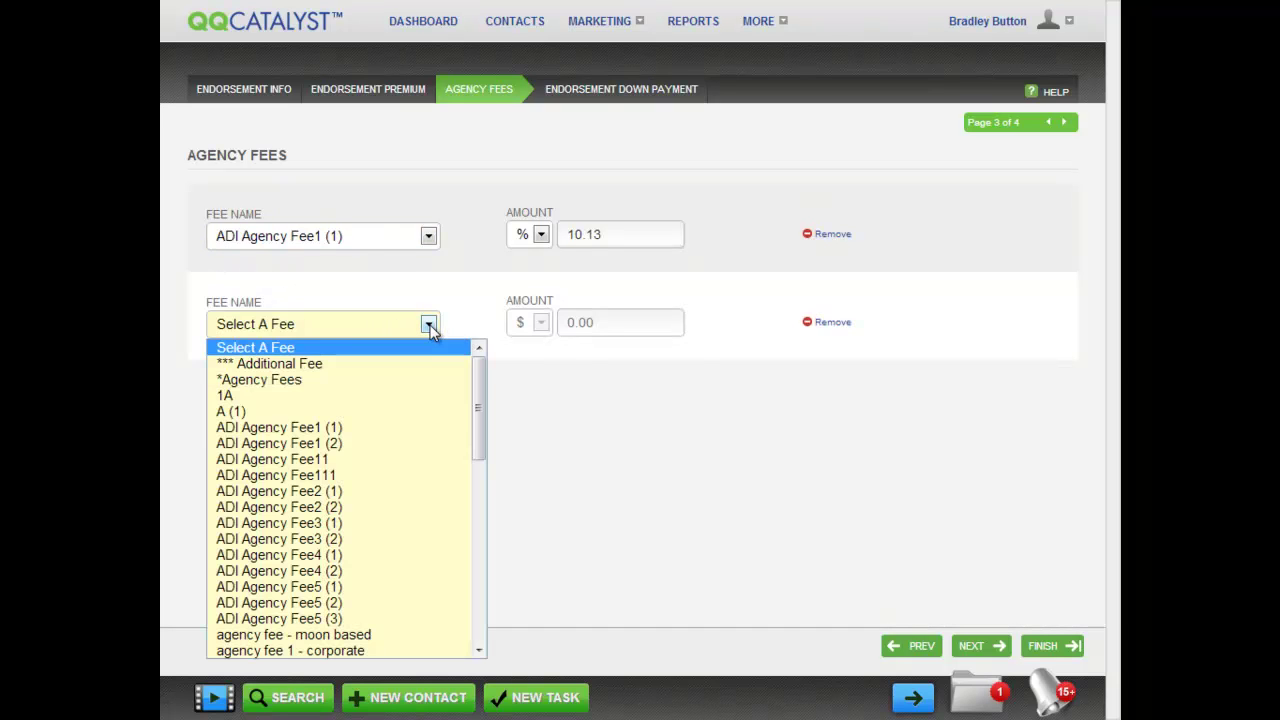
pyautogui.click(378, 450)
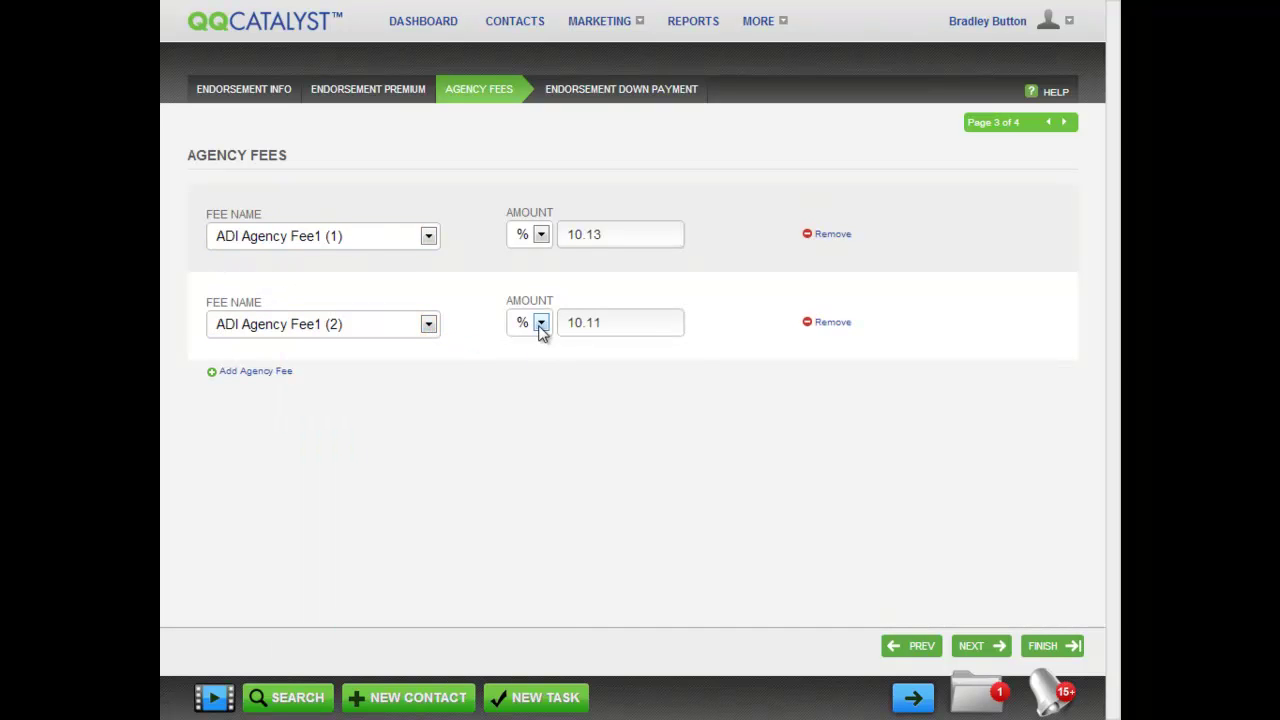
pyautogui.click(542, 322)
pyautogui.click(543, 324)
pyautogui.click(997, 650)
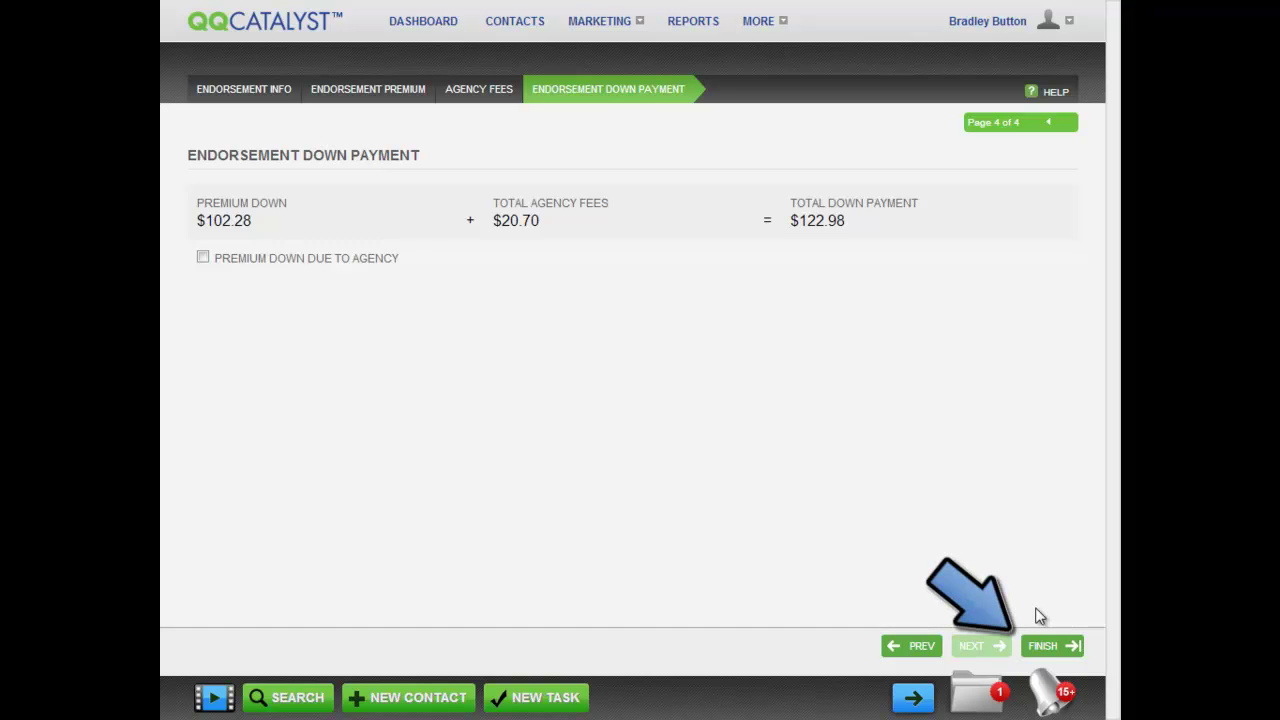
# Save the endorsement and bring up the Status choices for the new Pending endorsement
pyautogui.click(1050, 637)
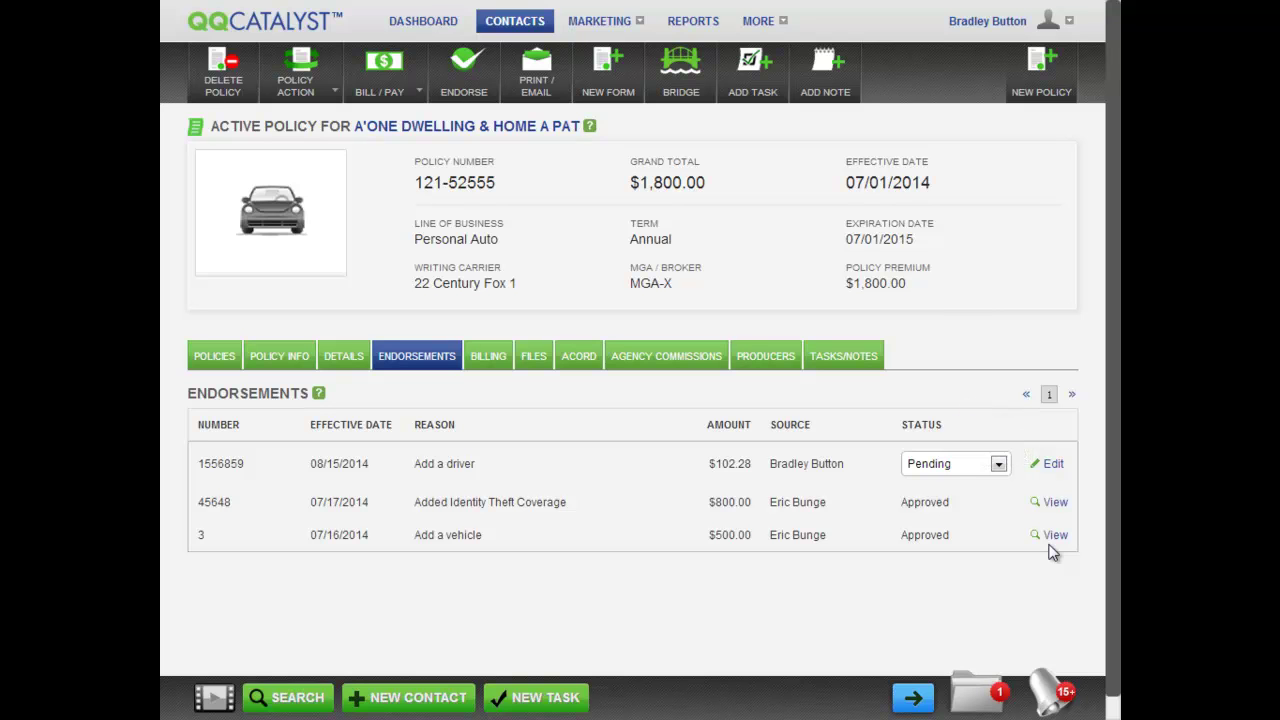
pyautogui.click(998, 464)
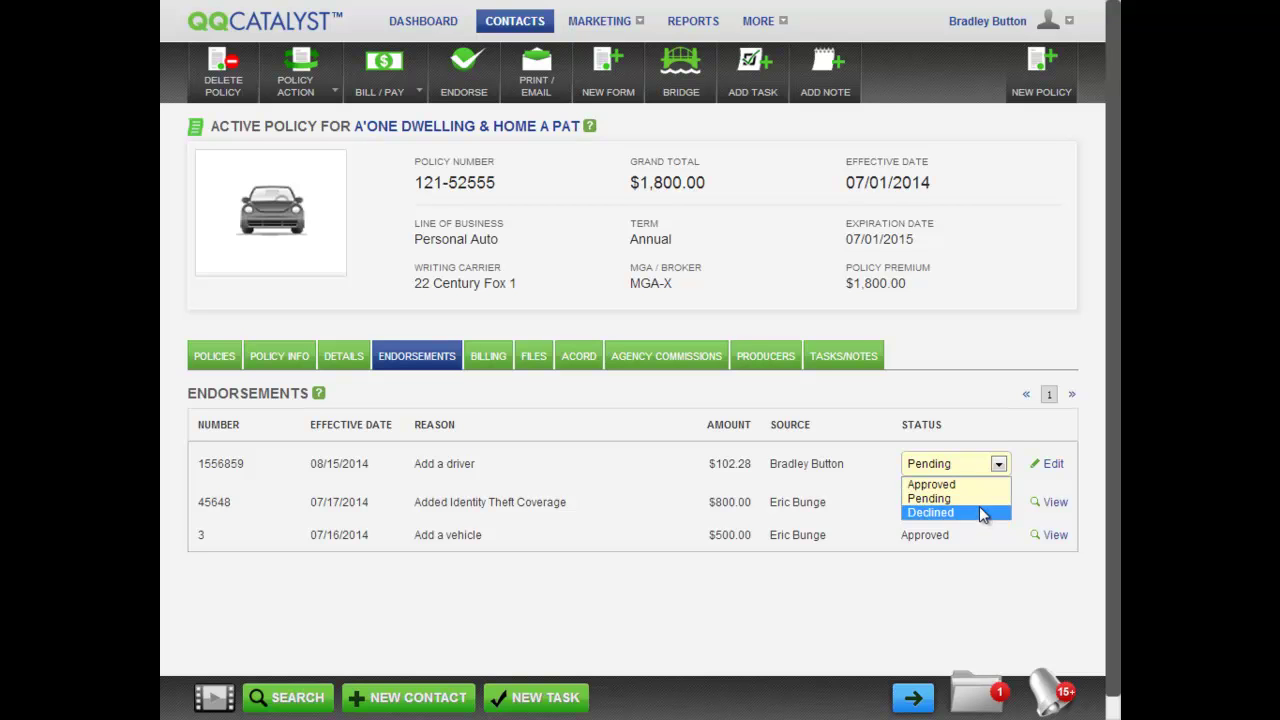
pyautogui.click(982, 499)
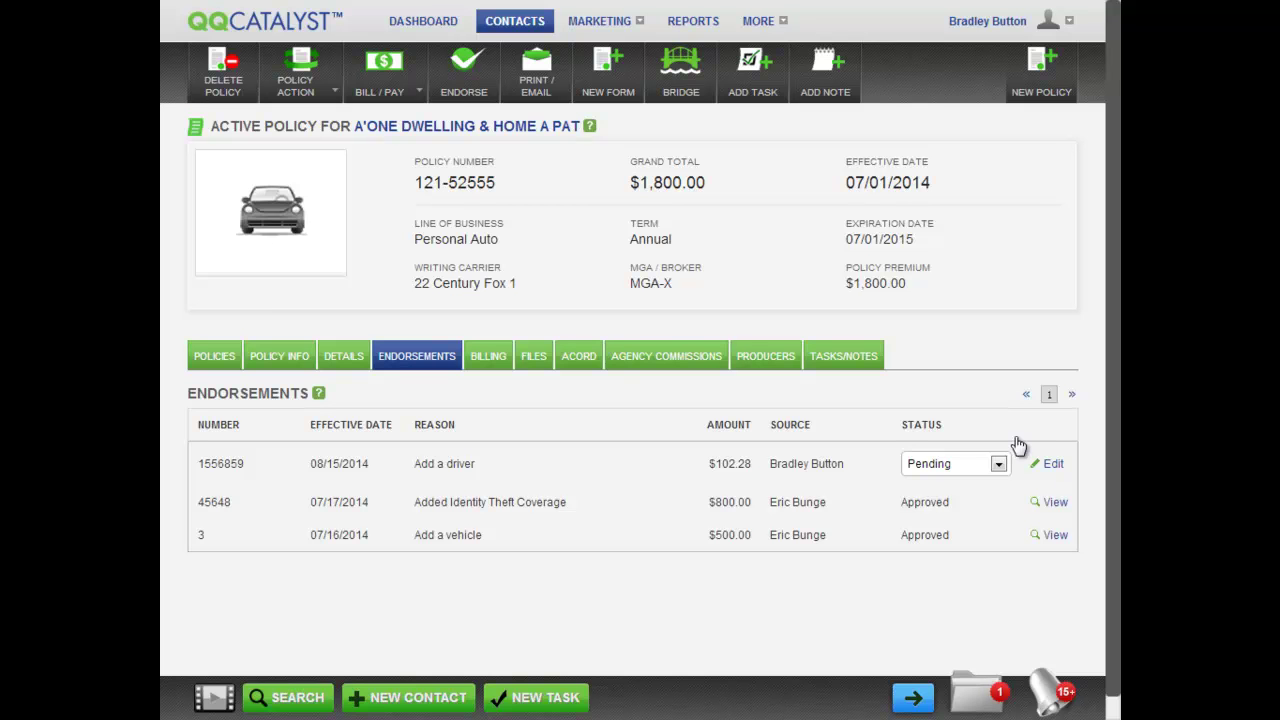
pyautogui.click(998, 464)
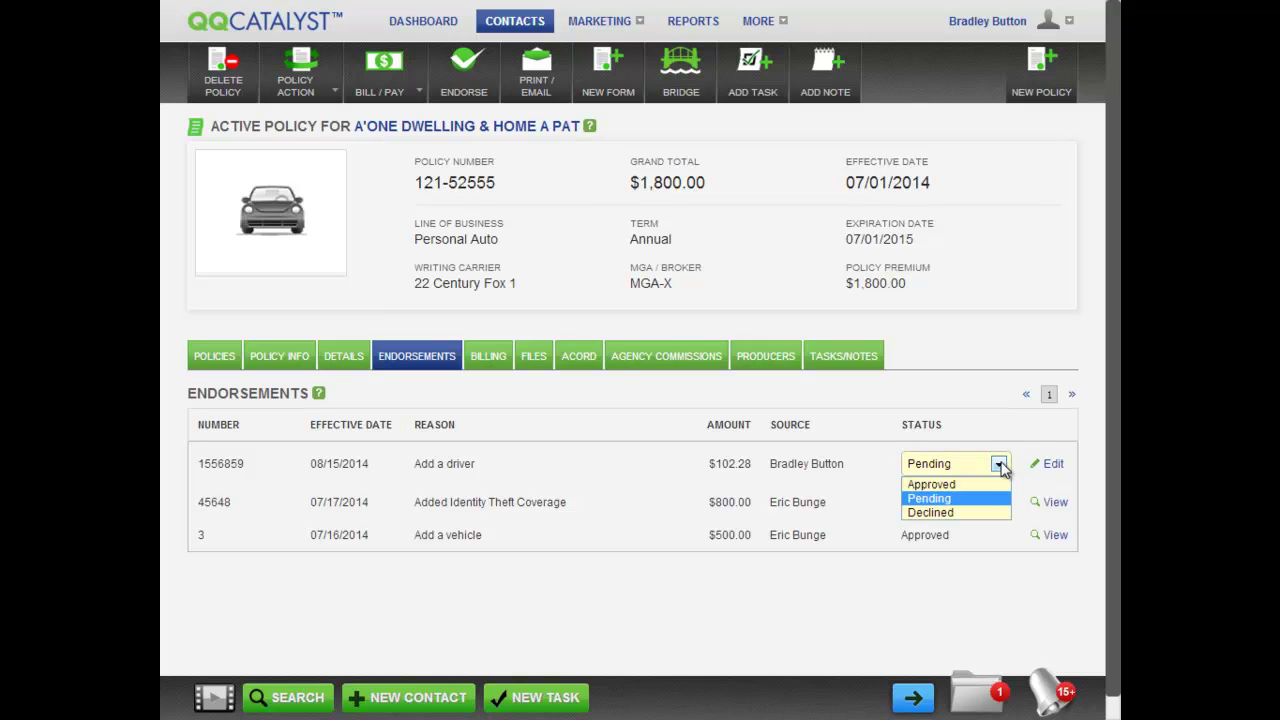
# Change the Add a driver endorsement's status to Approved and confirm
pyautogui.click(978, 485)
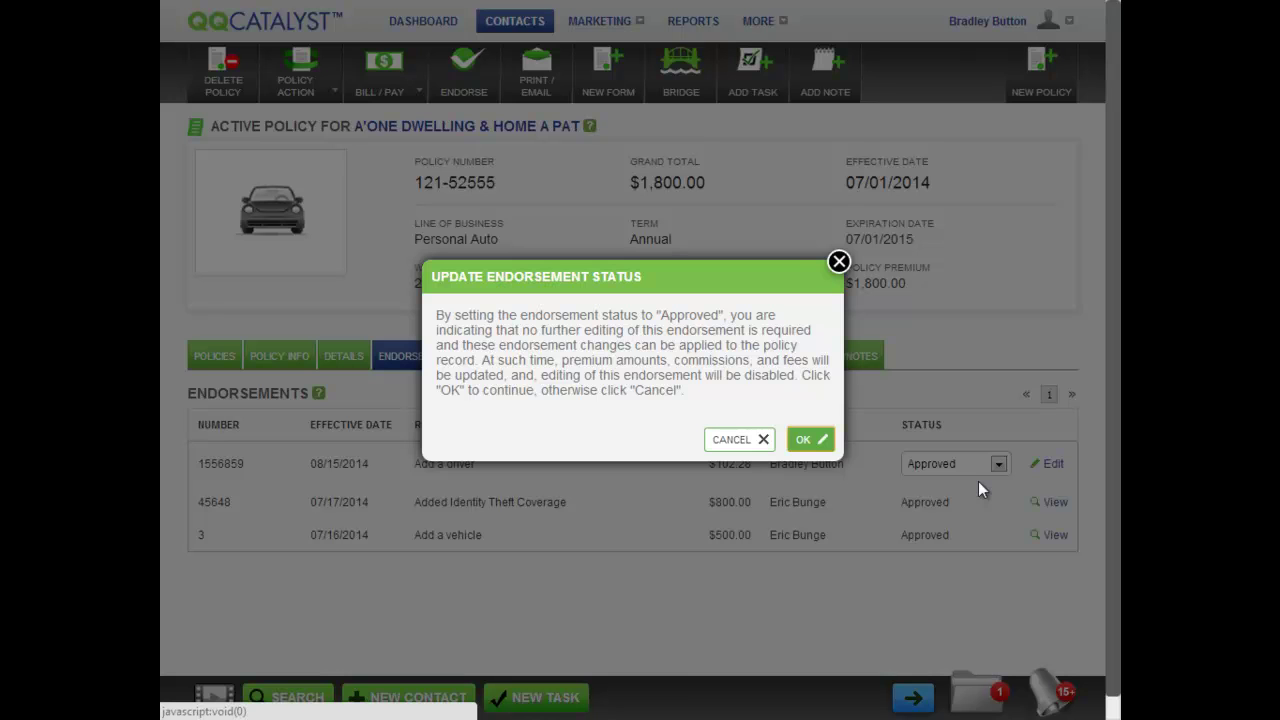
pyautogui.click(821, 439)
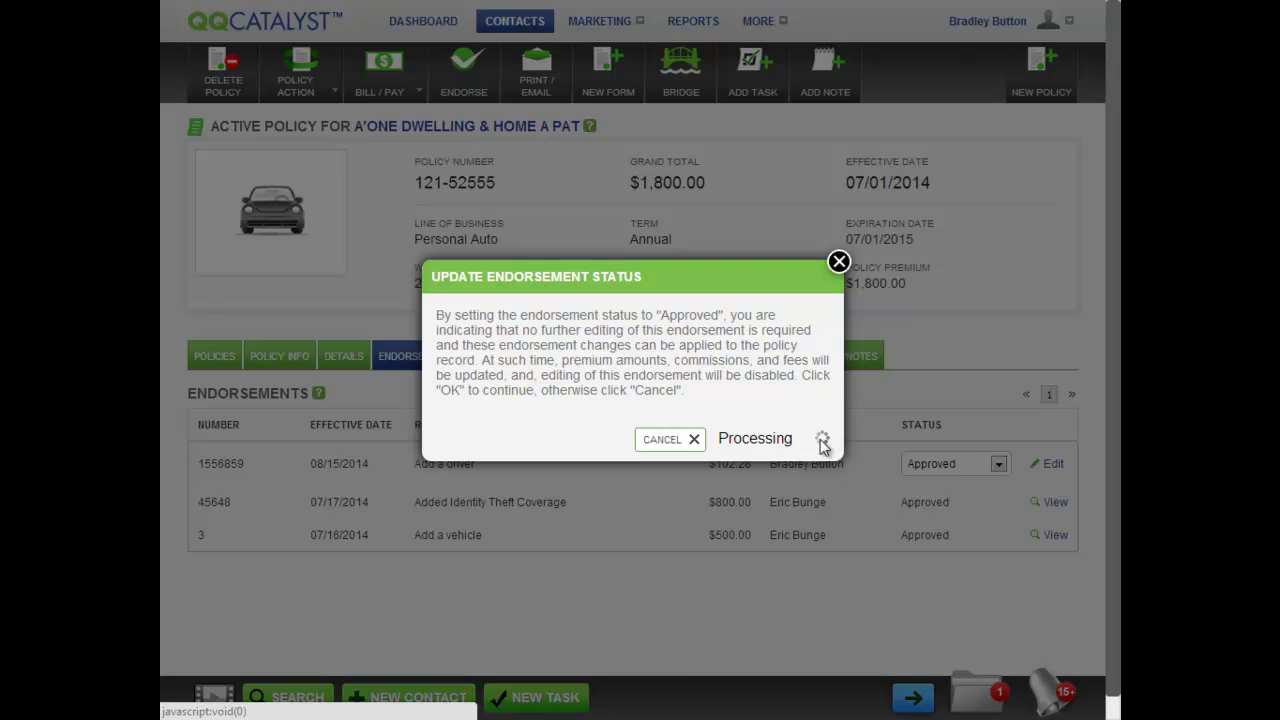